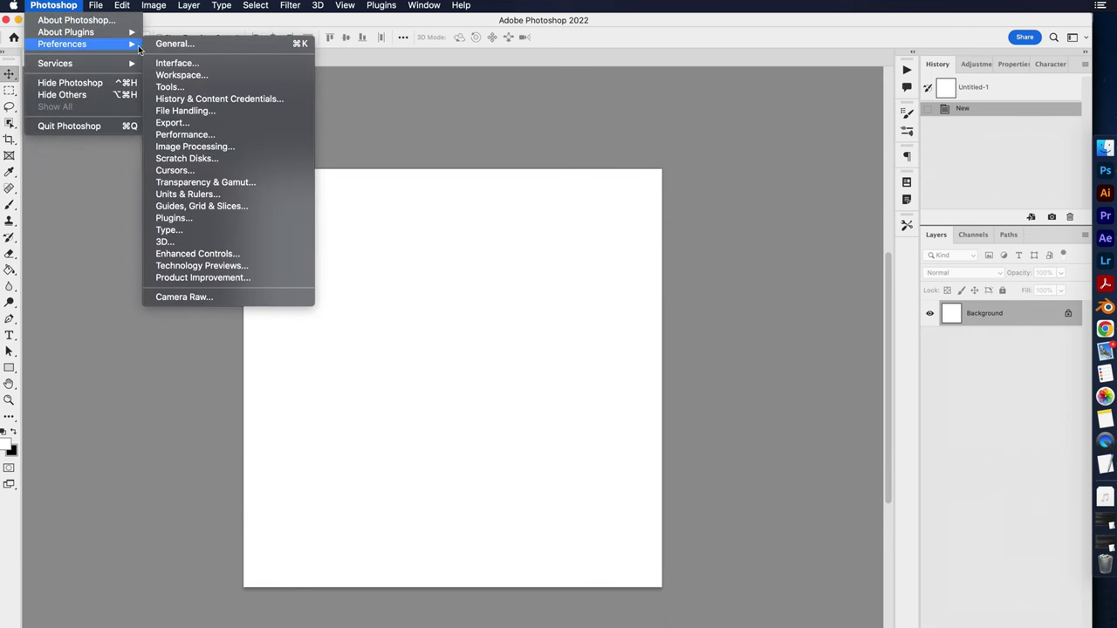
Choose the dark grey Color Theme swatch in the Interface preferences
click(174, 62)
click(360, 192)
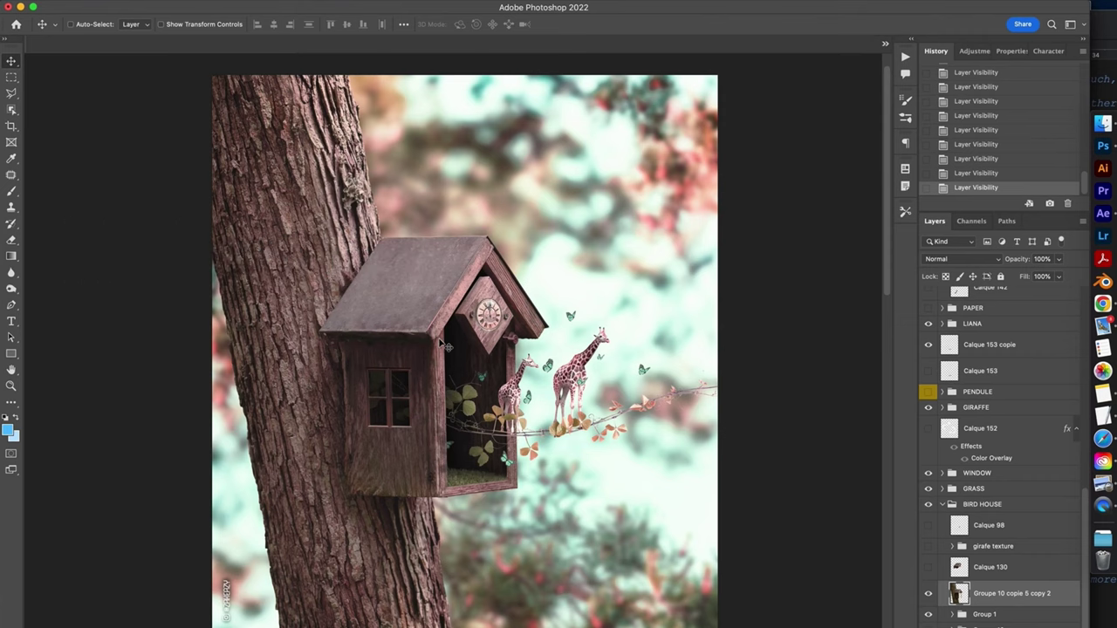
Zoom in and back out on the bird house, then activate the Patch tool
scroll(446, 347, up, 2)
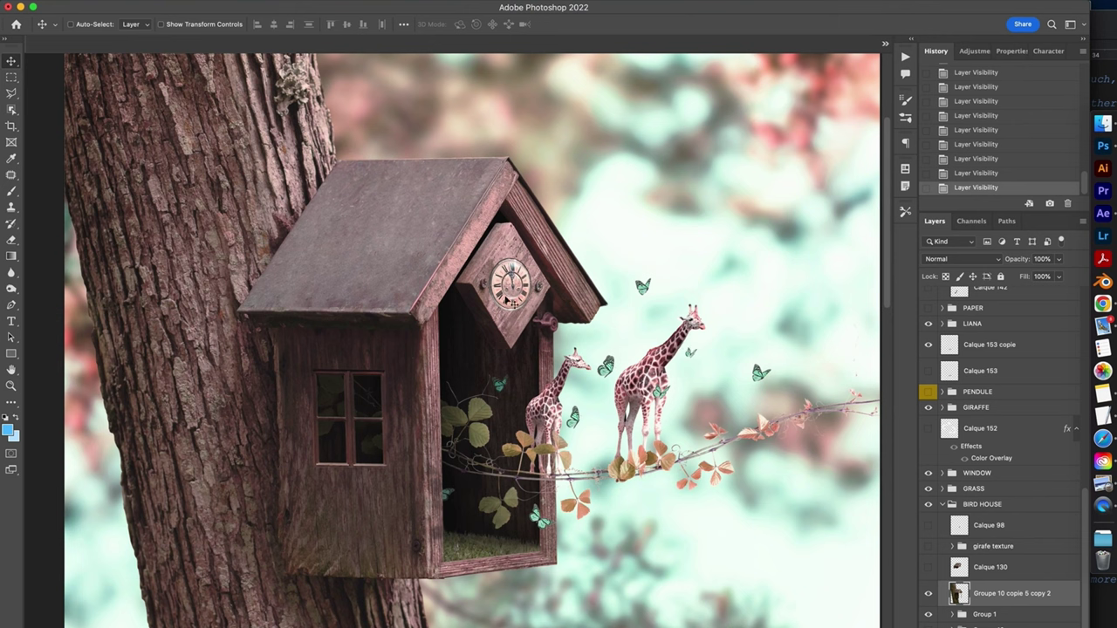
scroll(397, 382, down, 3)
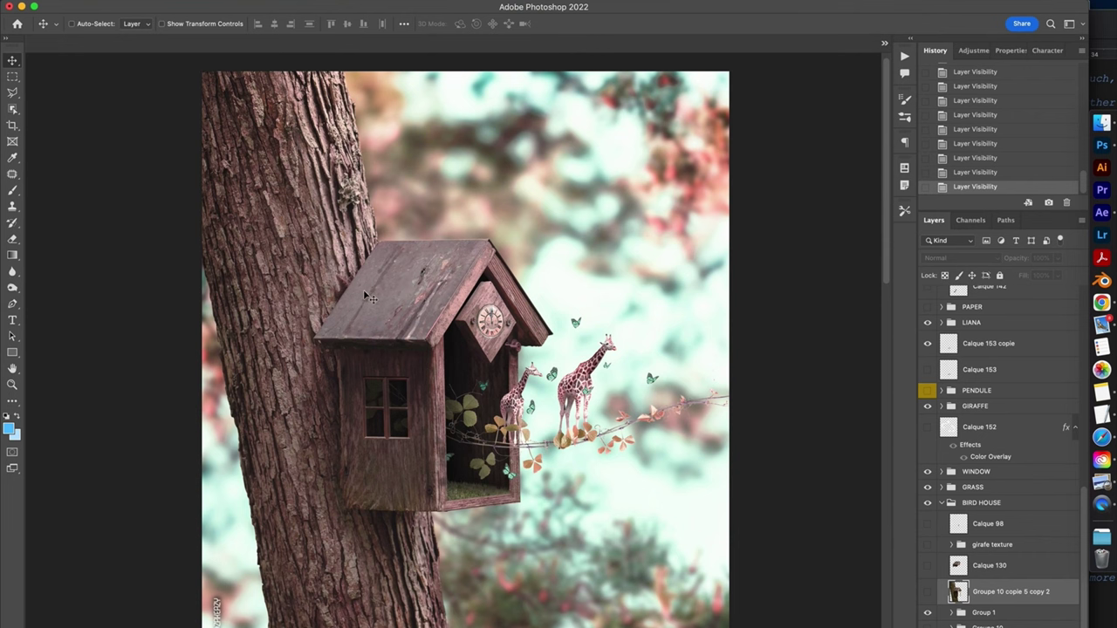
click(13, 174)
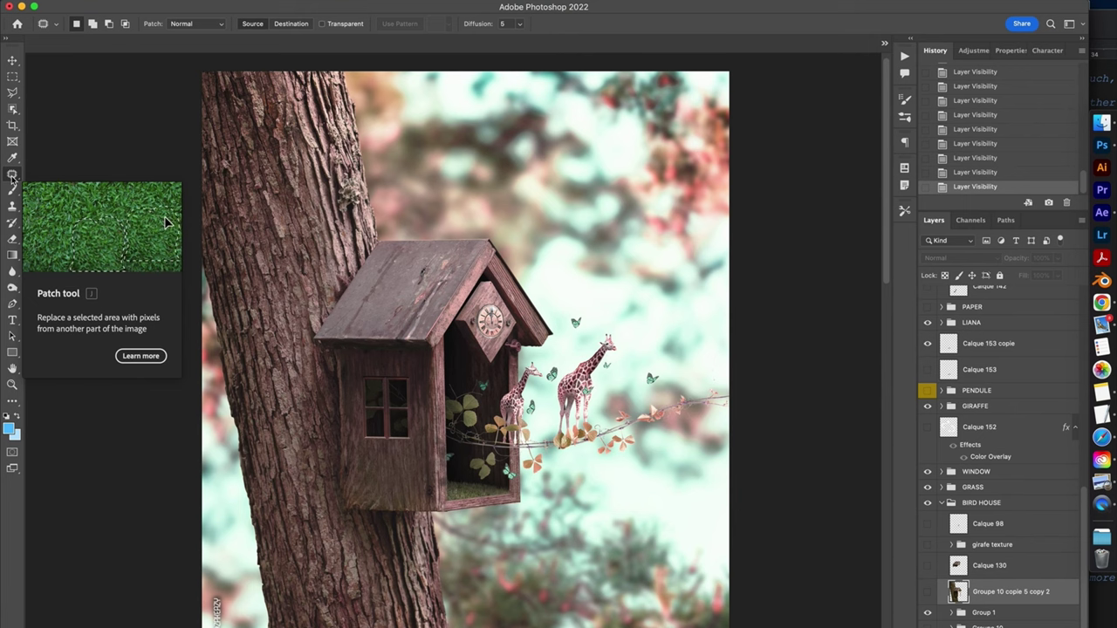
Reactivate the Patch tool with J and keep its patch mode at Normal
key(j)
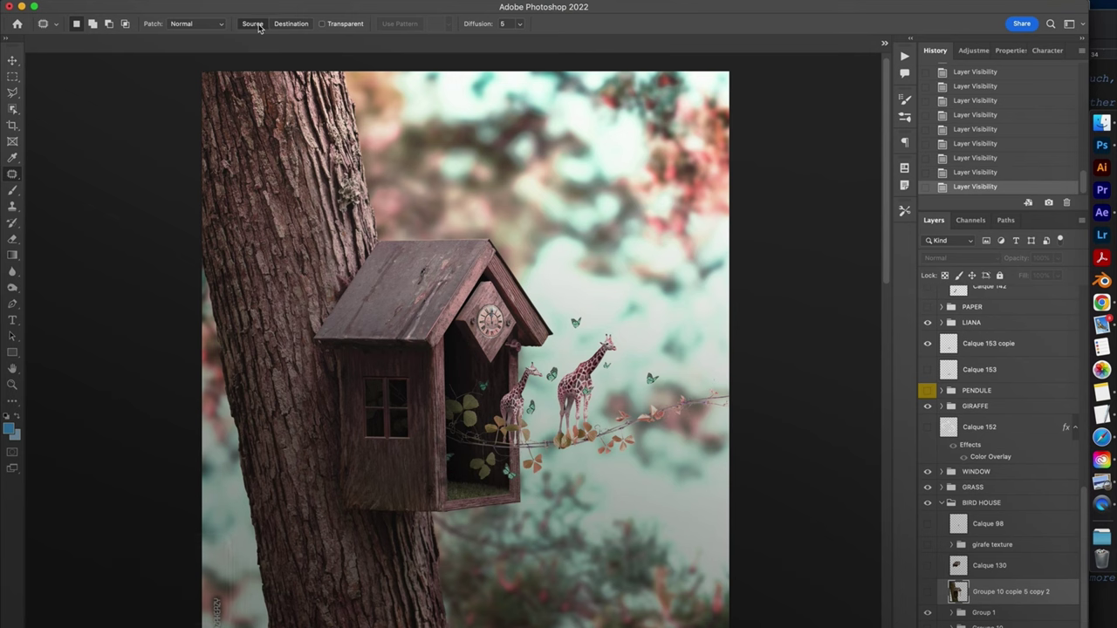
click(220, 24)
click(220, 27)
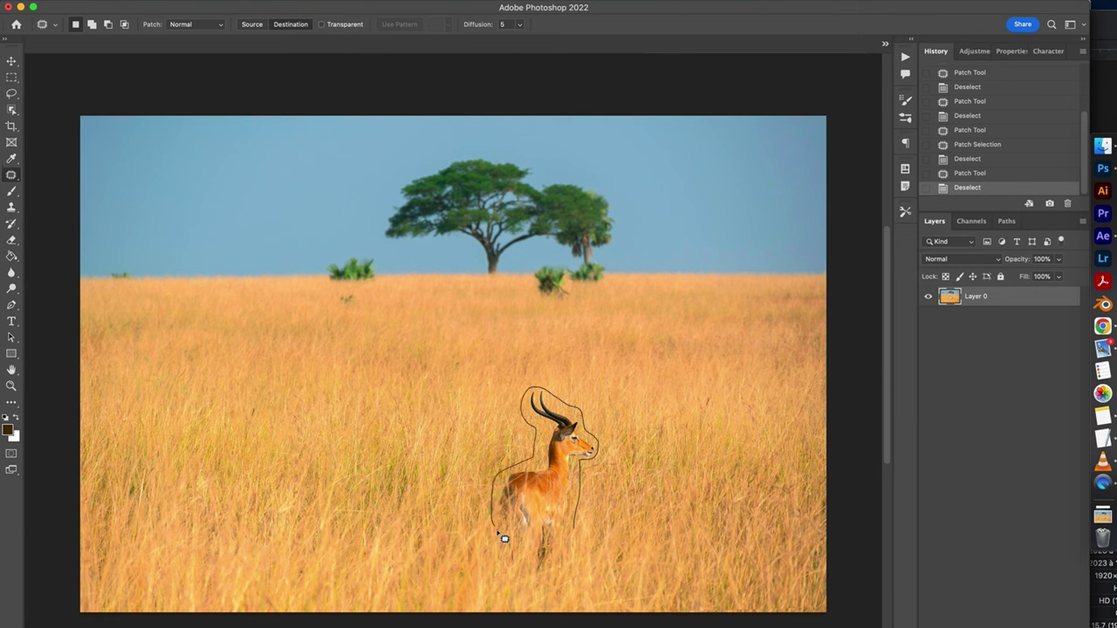
Patch a copy of the antelope onto the grass to its left, deselect, and zoom out
drag(504, 539, 564, 544)
mouse_move(555, 483)
mouse_down()
mouse_move(371, 483)
mouse_move(345, 473)
mouse_up()
key(ctrl+d)
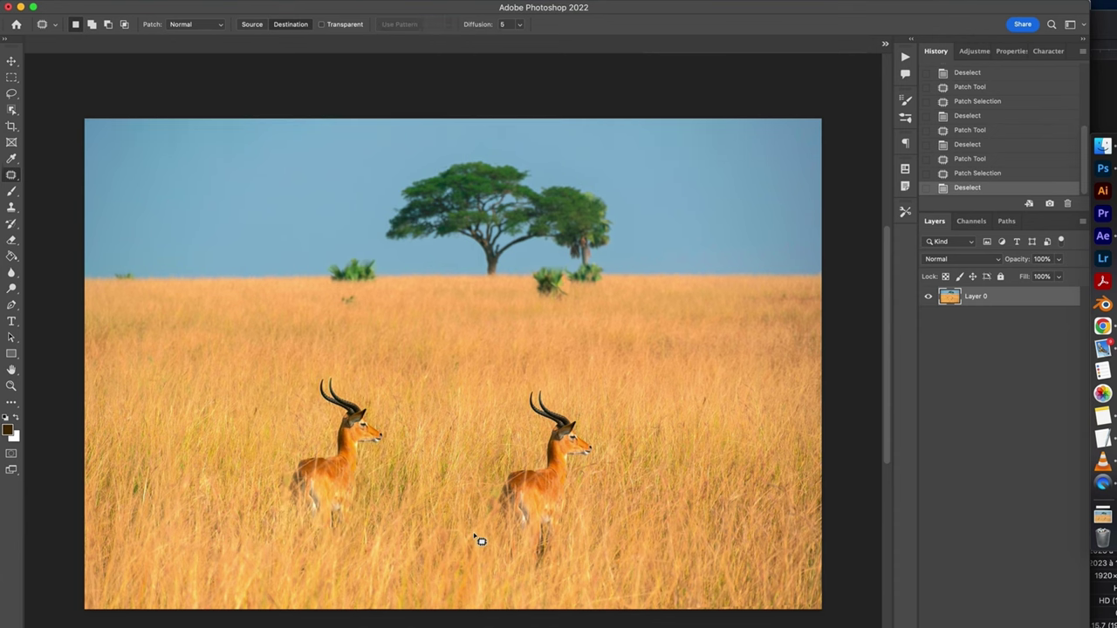
key(ctrl+minus)
key(v)
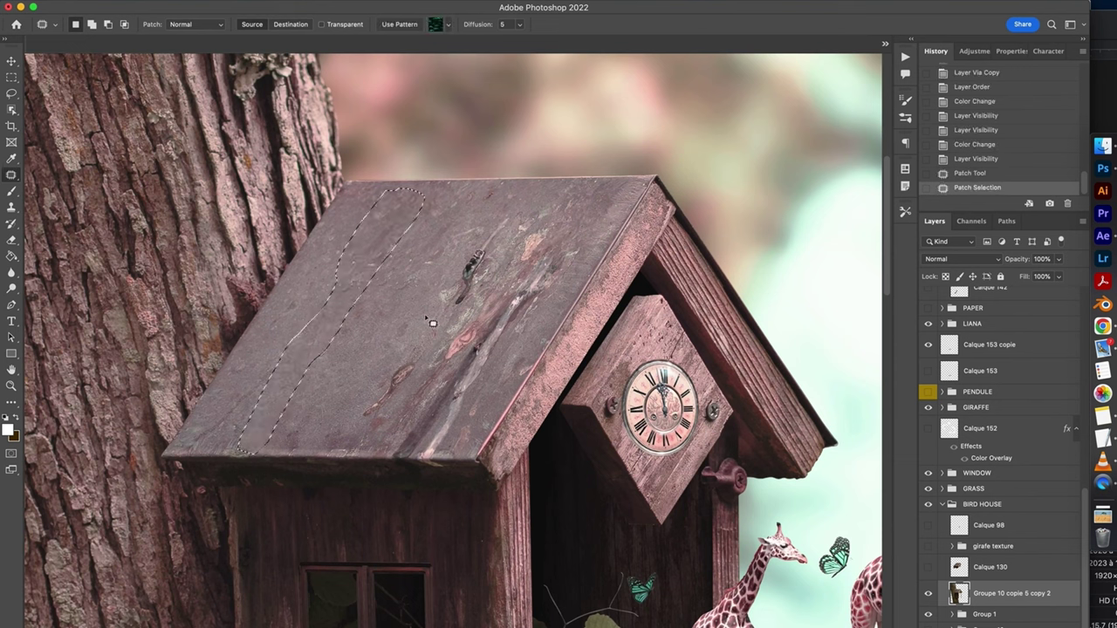
Patch the roof crack and a small roof mark with clean roof texture, then deselect
drag(444, 214, 413, 260)
drag(496, 218, 420, 376)
drag(589, 255, 583, 249)
drag(506, 332, 533, 250)
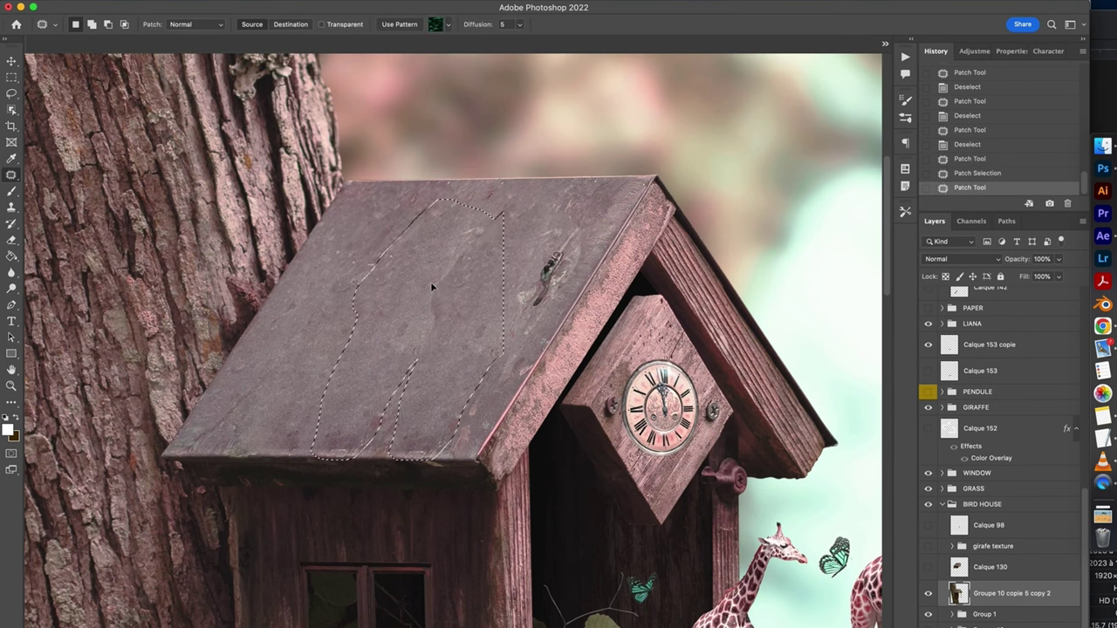
mouse_move(529, 319)
mouse_down()
mouse_move(491, 291)
mouse_move(415, 277)
mouse_up()
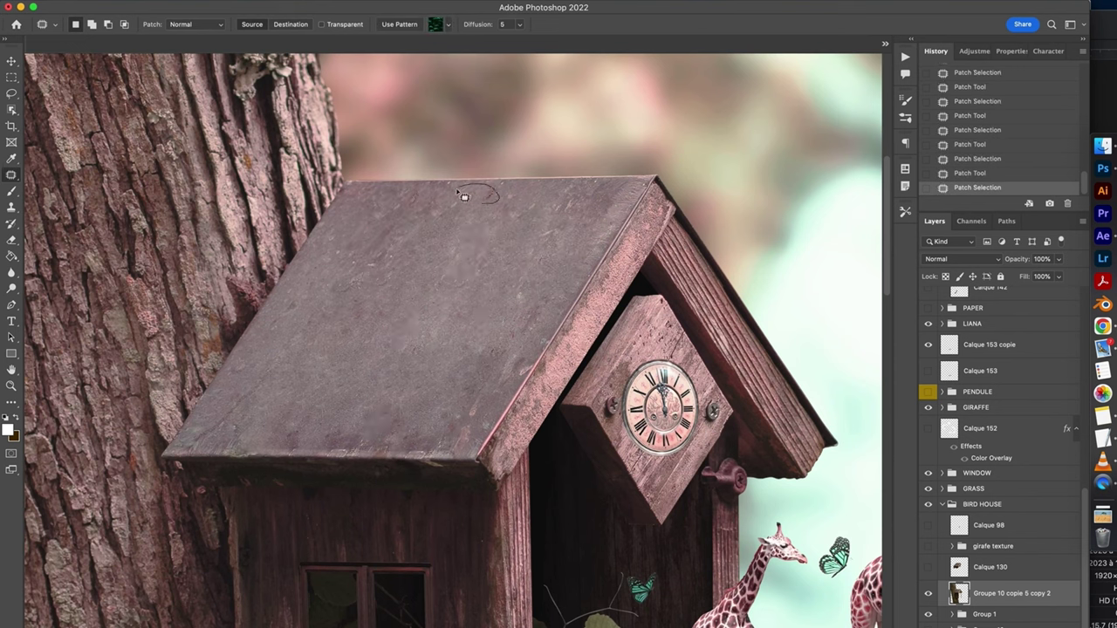
click(520, 370)
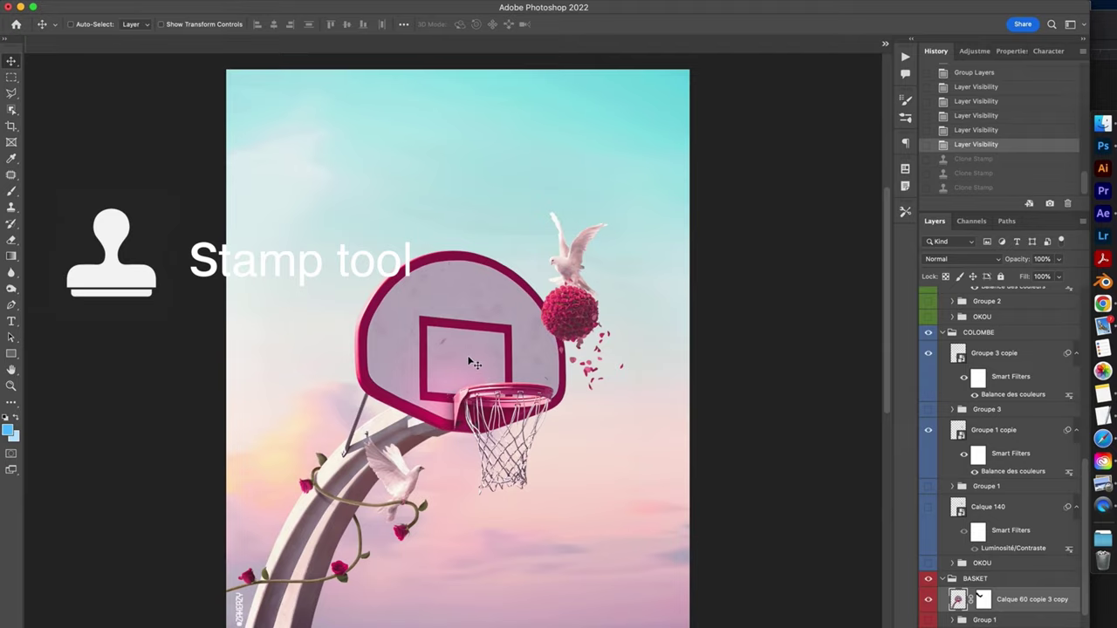
Zoom in on the basketball backboard, then fit the whole image to the window
scroll(465, 346, up, 6)
scroll(465, 345, up, 2)
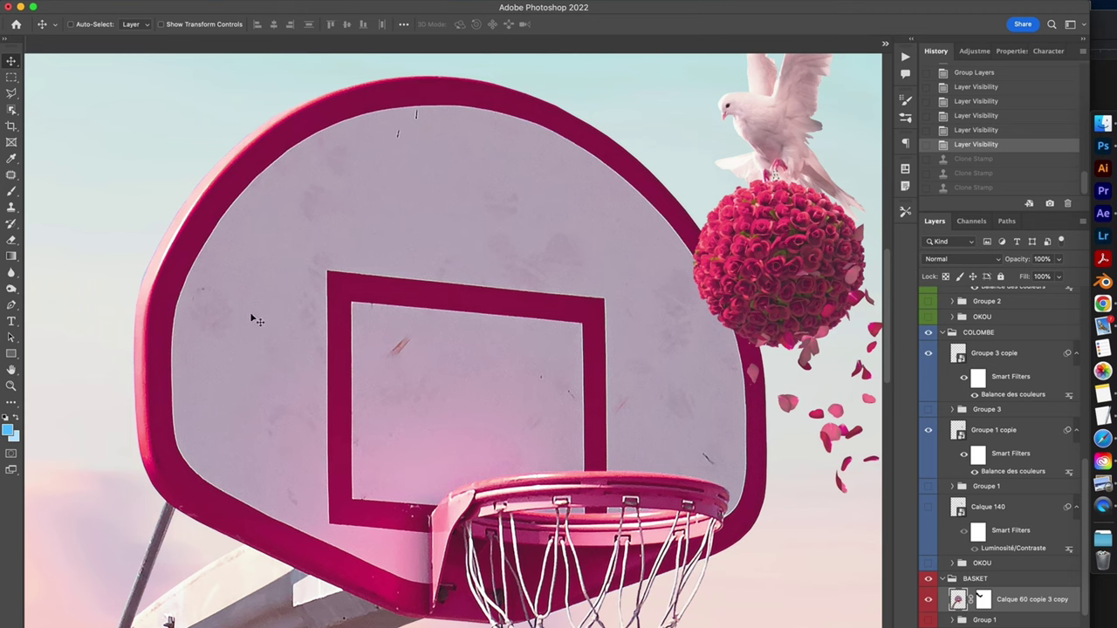
key(super+0)
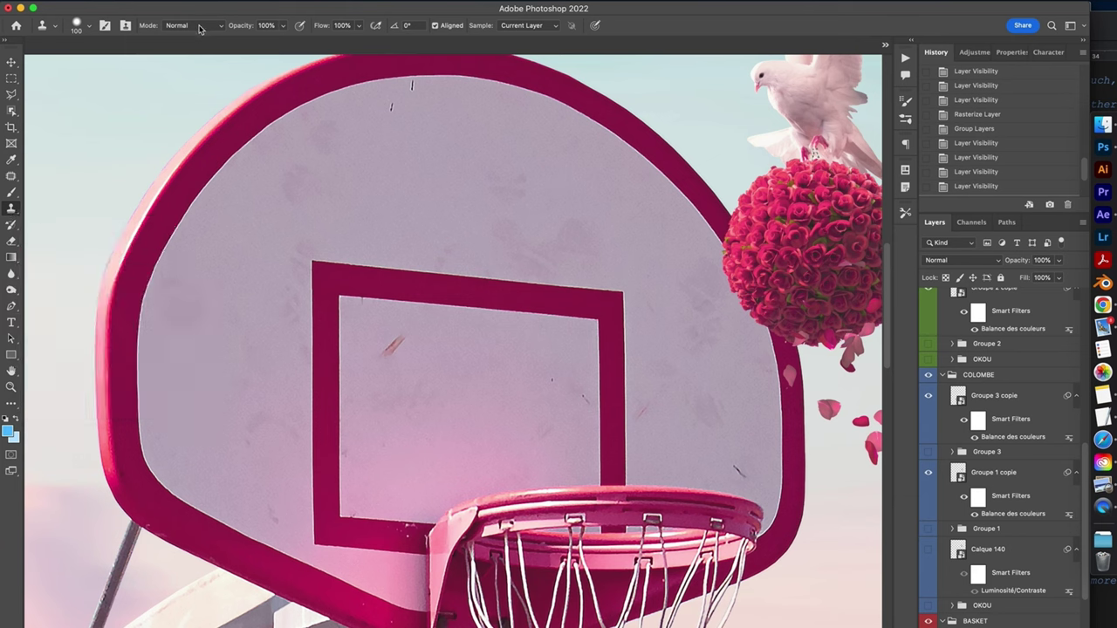
Activate the Clone Stamp tool and lower its brush hardness to 25%
key(s)
click(85, 27)
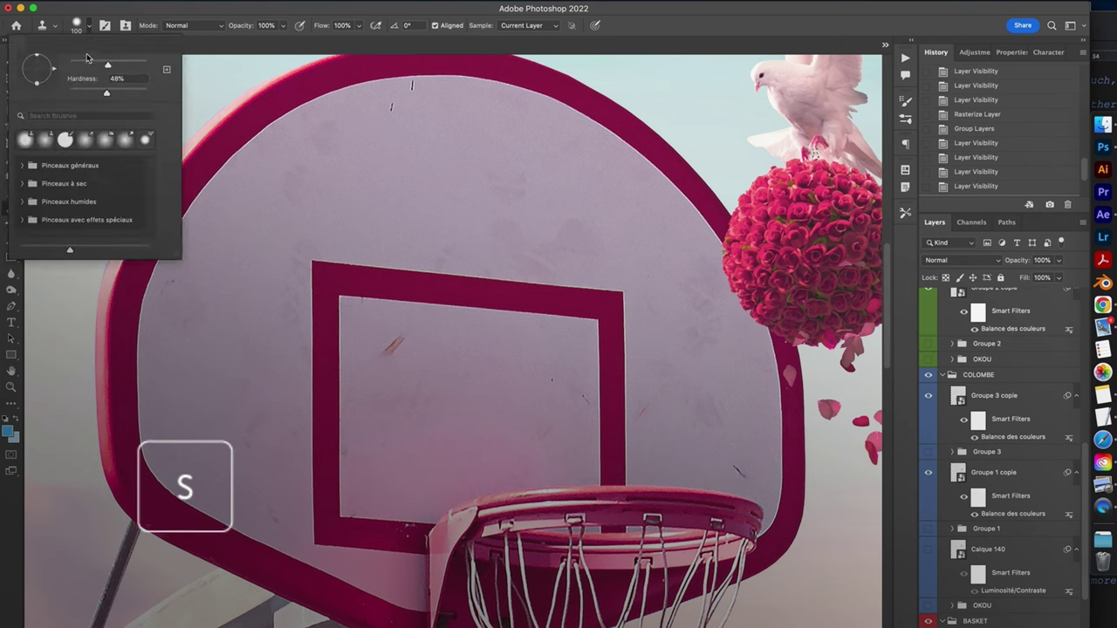
click(78, 90)
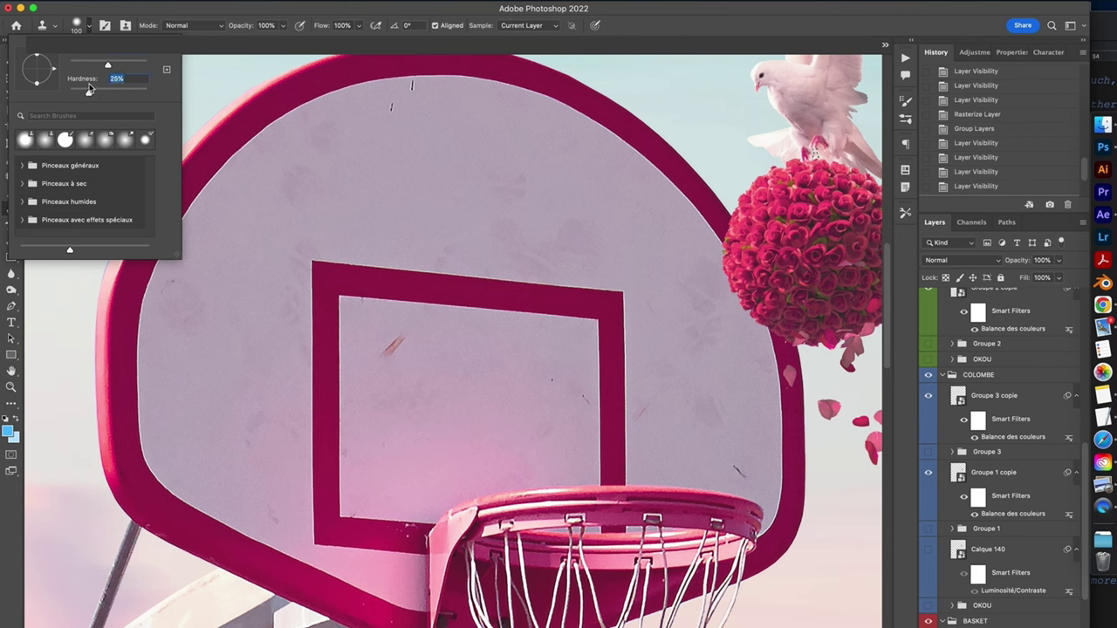
click(88, 30)
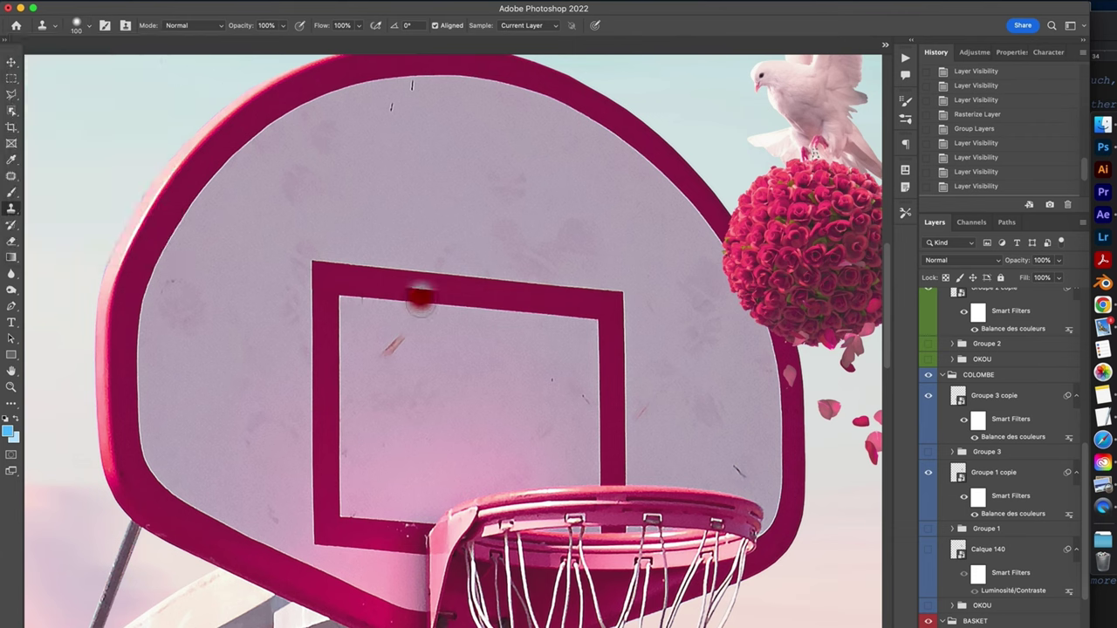
Paint test dabs, then sample clean grey backboard as the clone source
click(423, 338)
click(425, 340)
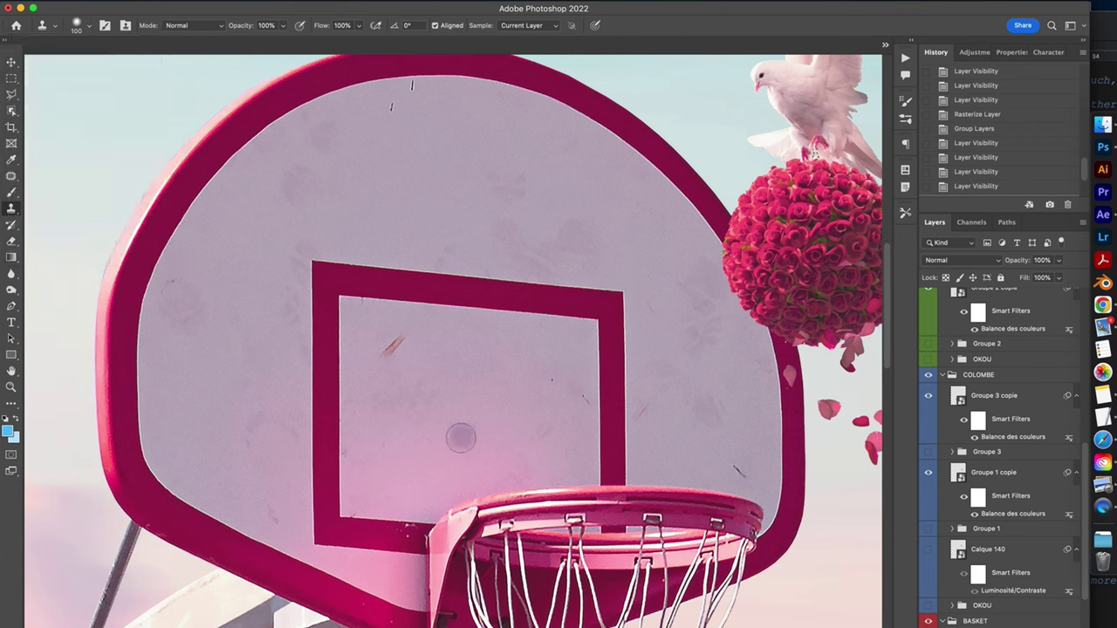
alt+click(437, 335)
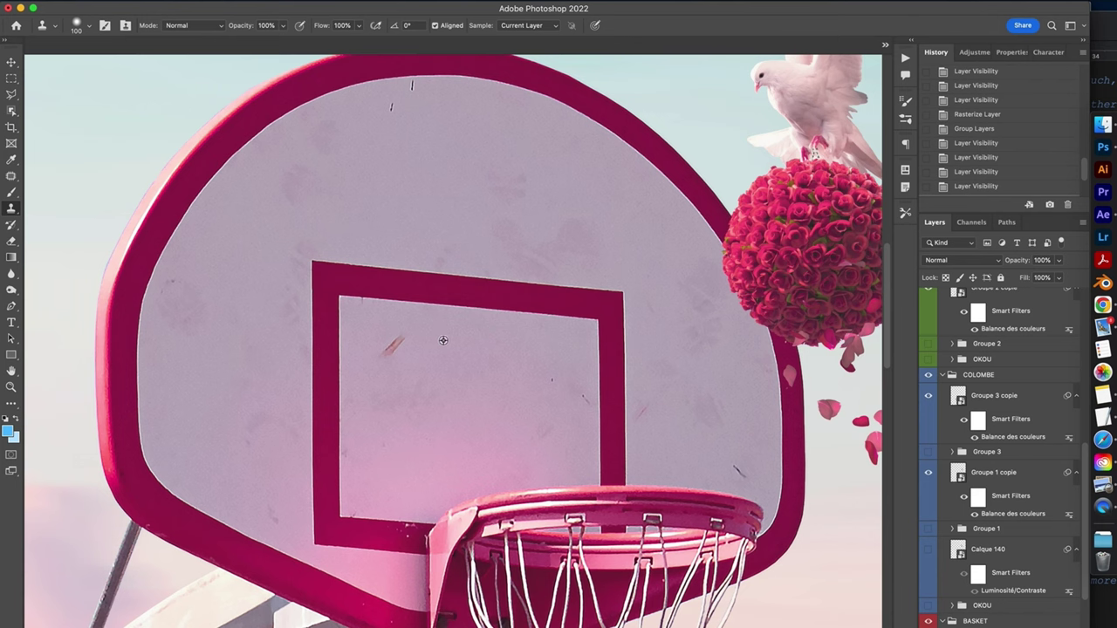
Sample clean backboard and clone out marks near the centre, top edge and right side
alt+click(444, 341)
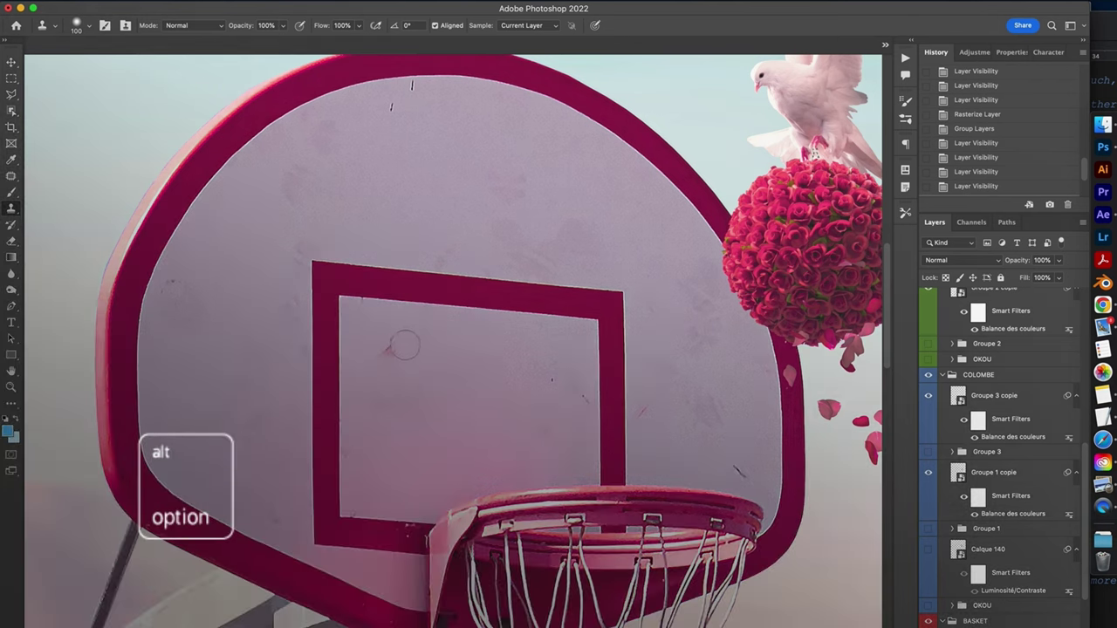
click(388, 353)
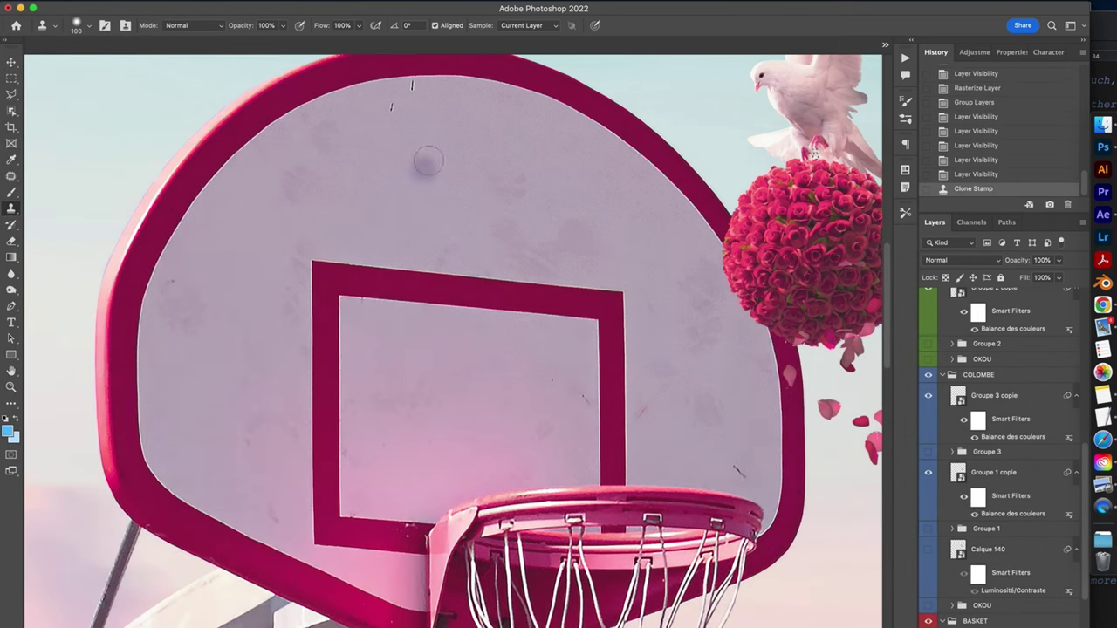
click(389, 115)
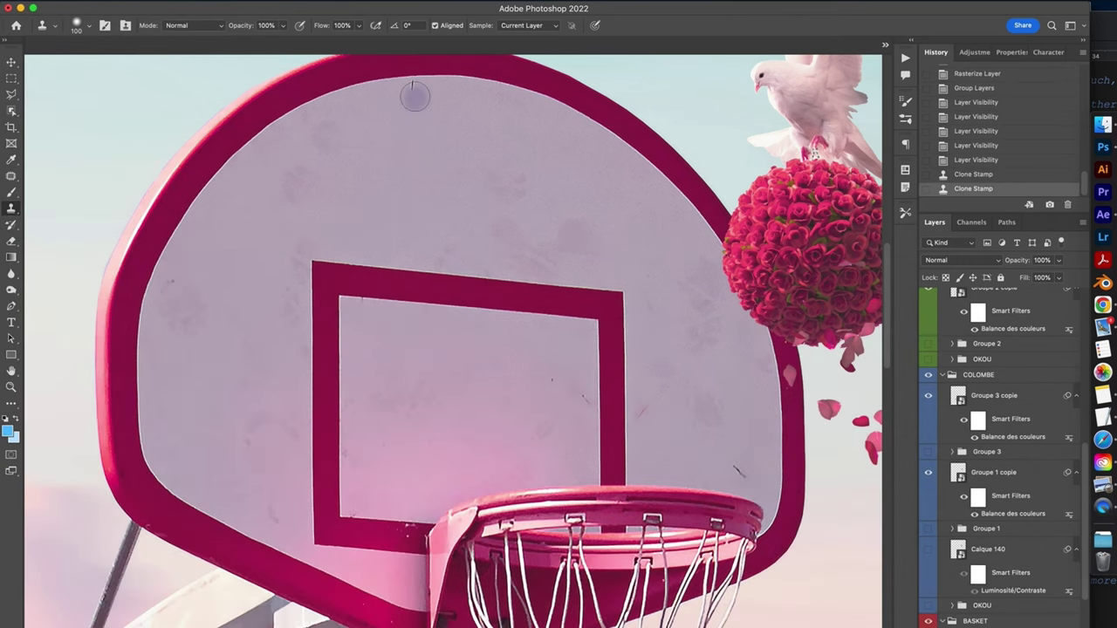
click(414, 93)
click(690, 291)
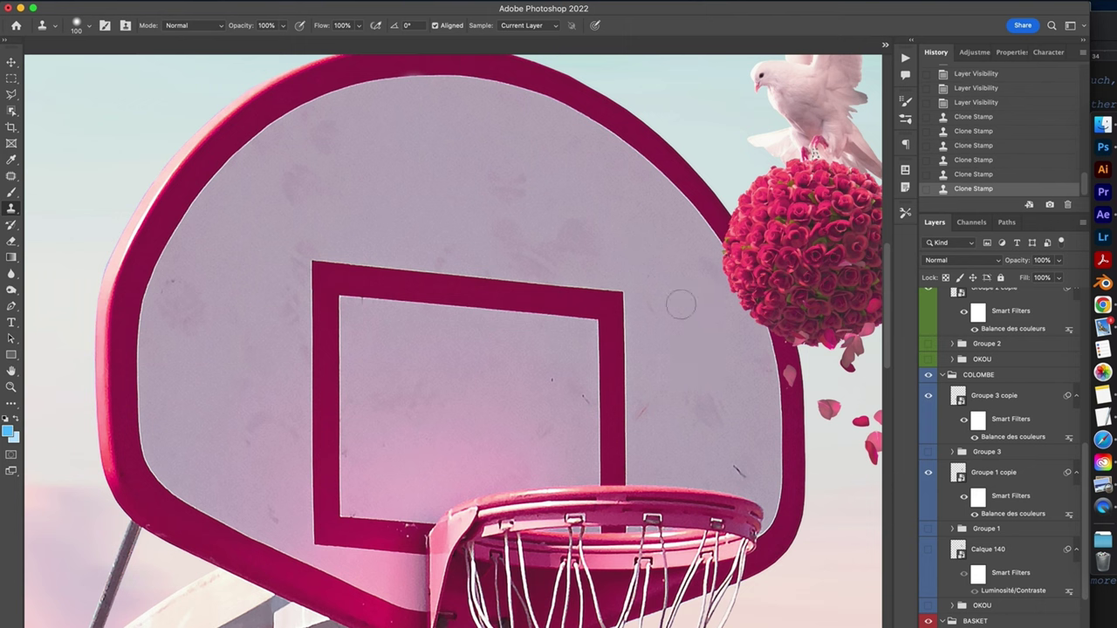
Clone out blemishes on the backboard's left side, undoing and redoing strokes as needed
click(180, 295)
click(177, 323)
click(291, 199)
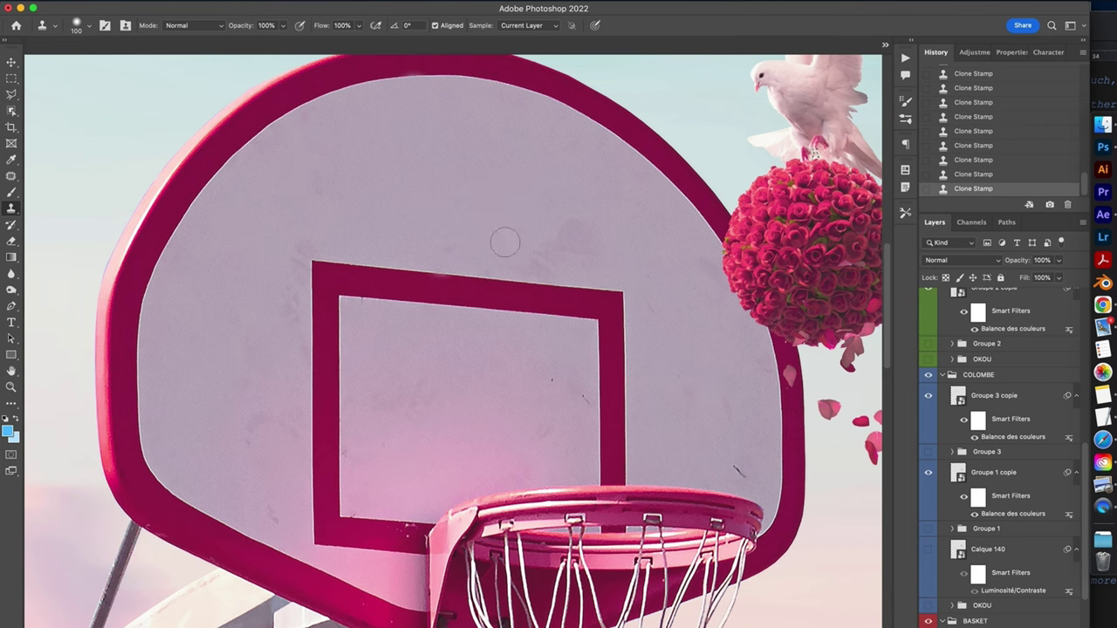
key(ctrl+z)
click(289, 269)
key(ctrl+z)
key(ctrl+shift+z)
Revert to an earlier cloning state in History to compare the result
scroll(237, 386, down, 3)
scroll(237, 387, up, 1)
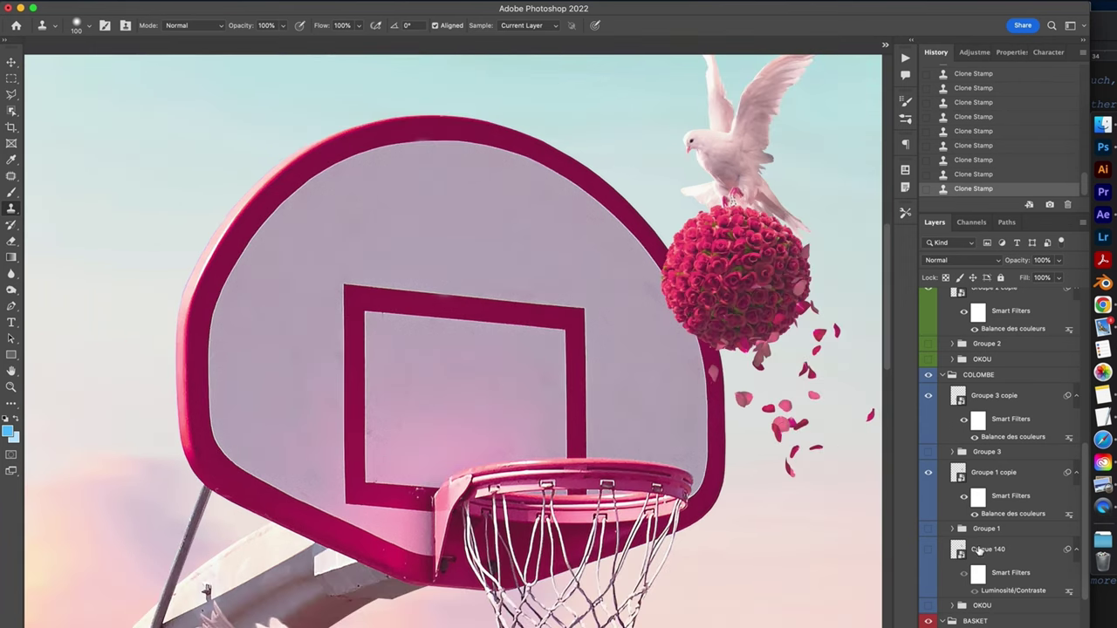
scroll(994, 194, up, 2)
click(972, 189)
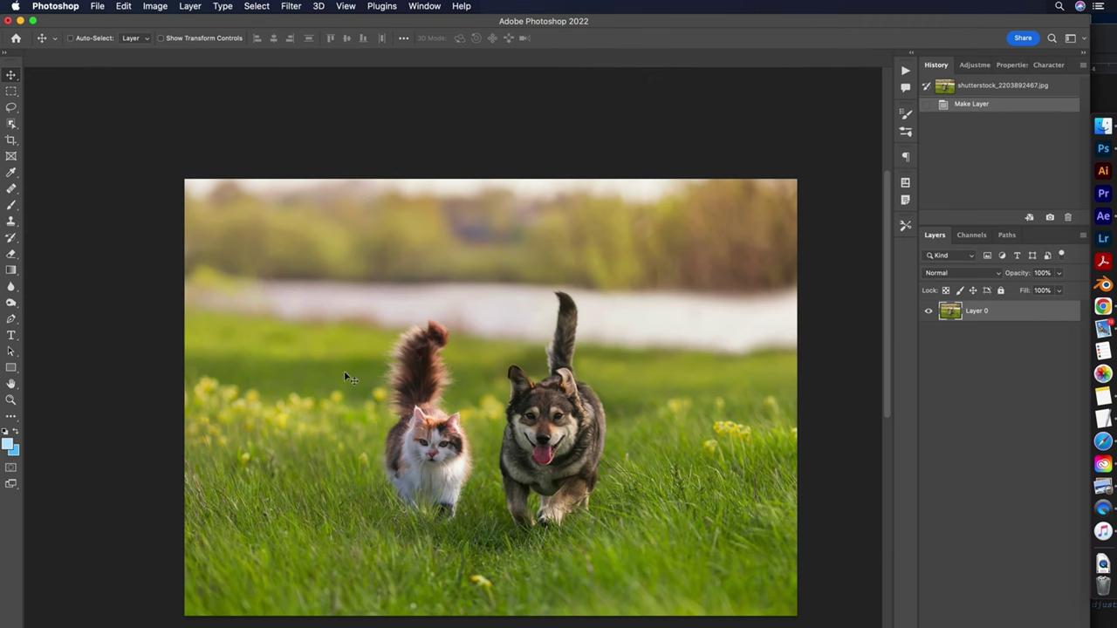
Open the Edit menu and dismiss it without choosing a command
click(124, 6)
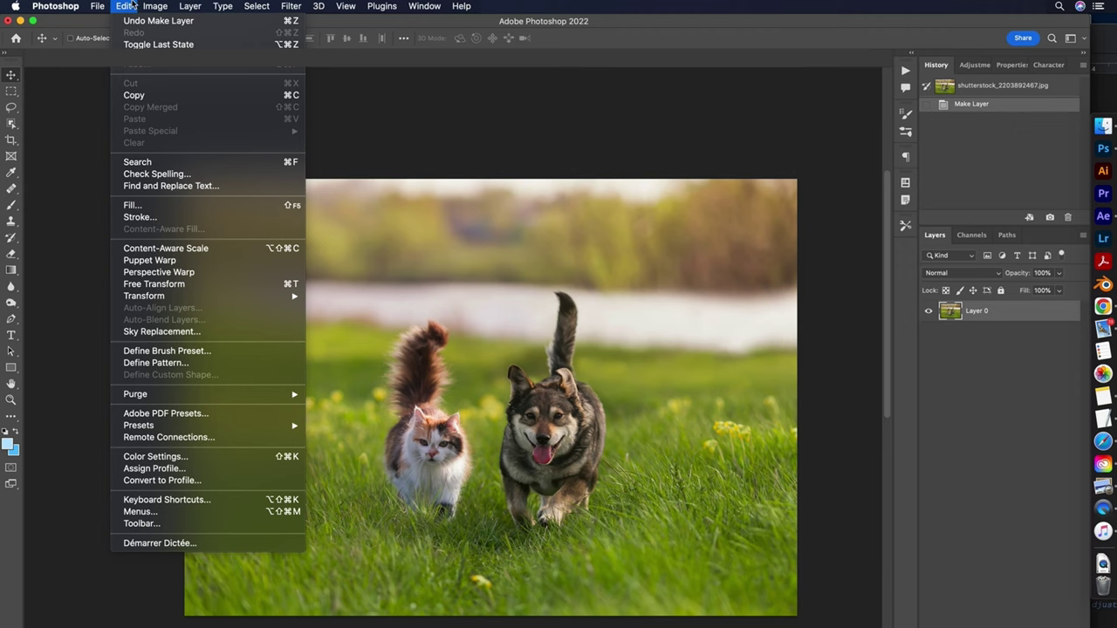
click(361, 275)
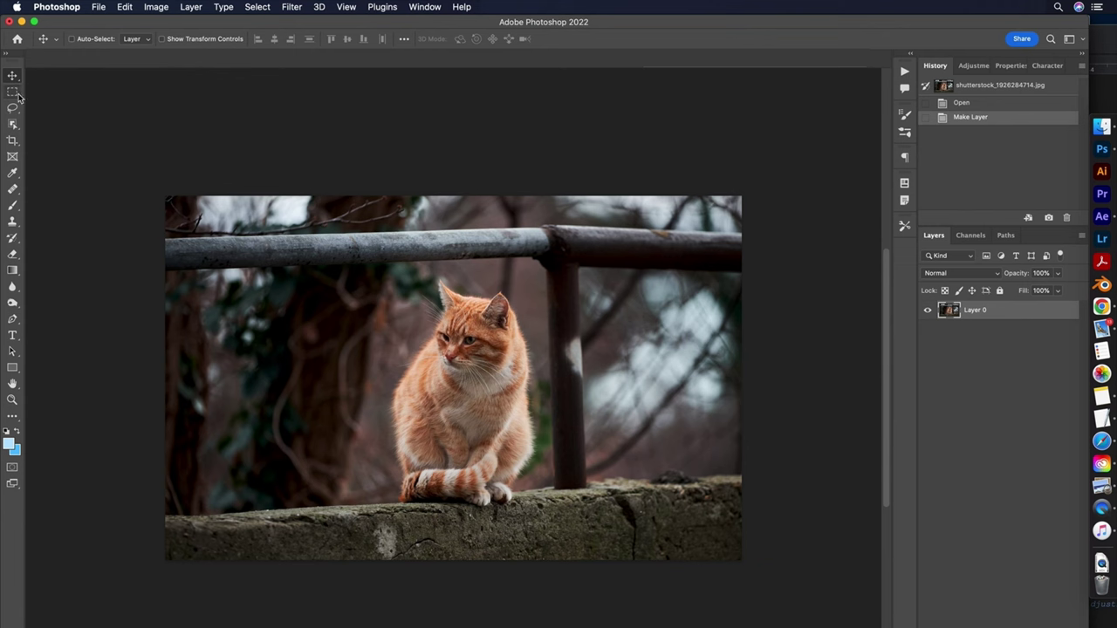
Marquee the orange cat and apply a Content-Aware fill from Edit > Fill
click(12, 92)
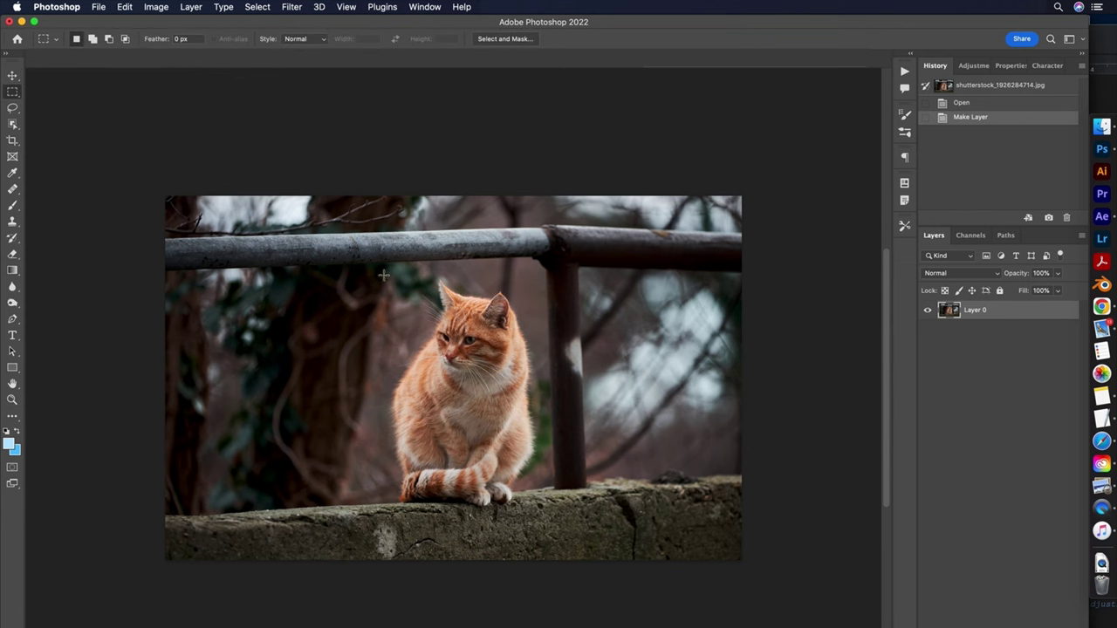
drag(384, 276, 542, 508)
click(155, 7)
click(177, 205)
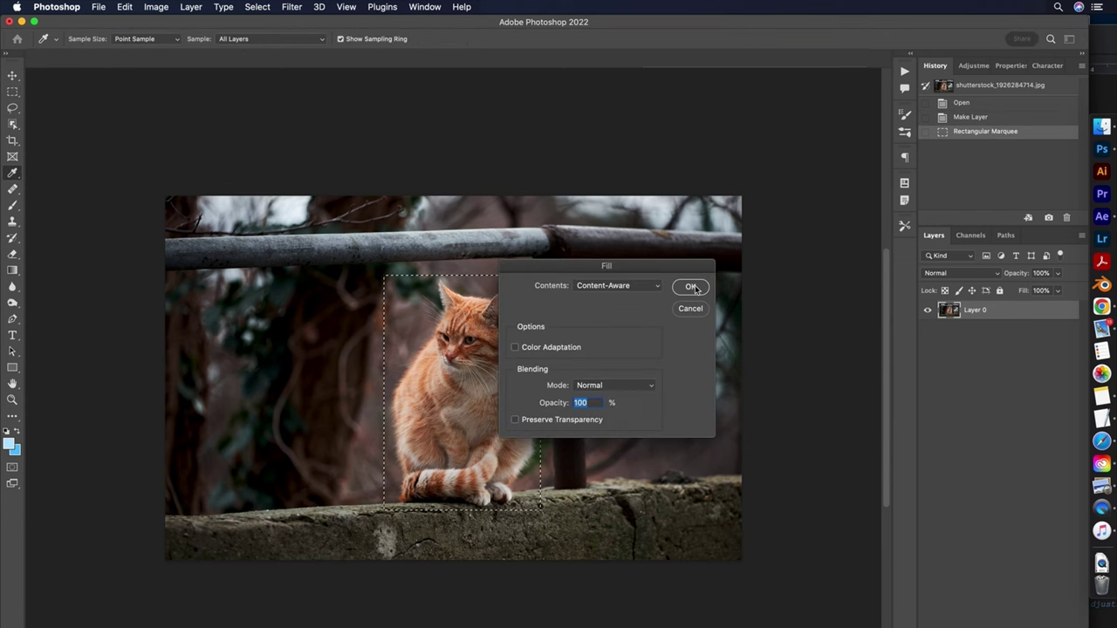
click(780, 285)
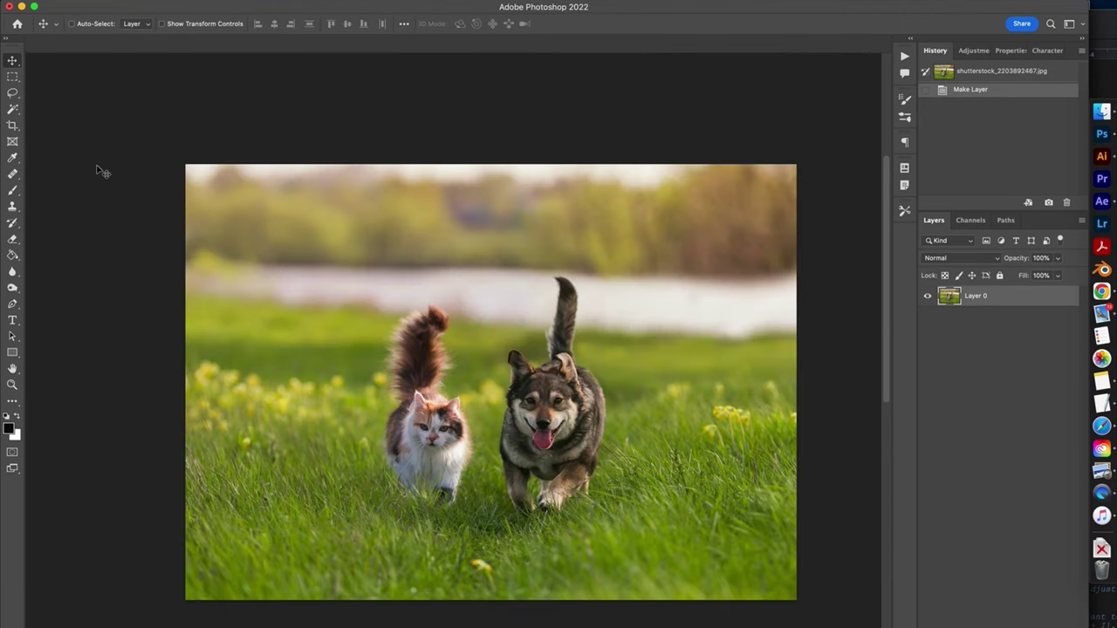
Reselect the cat beside the dog, Content-Aware fill it, deselect, and zoom out
click(13, 78)
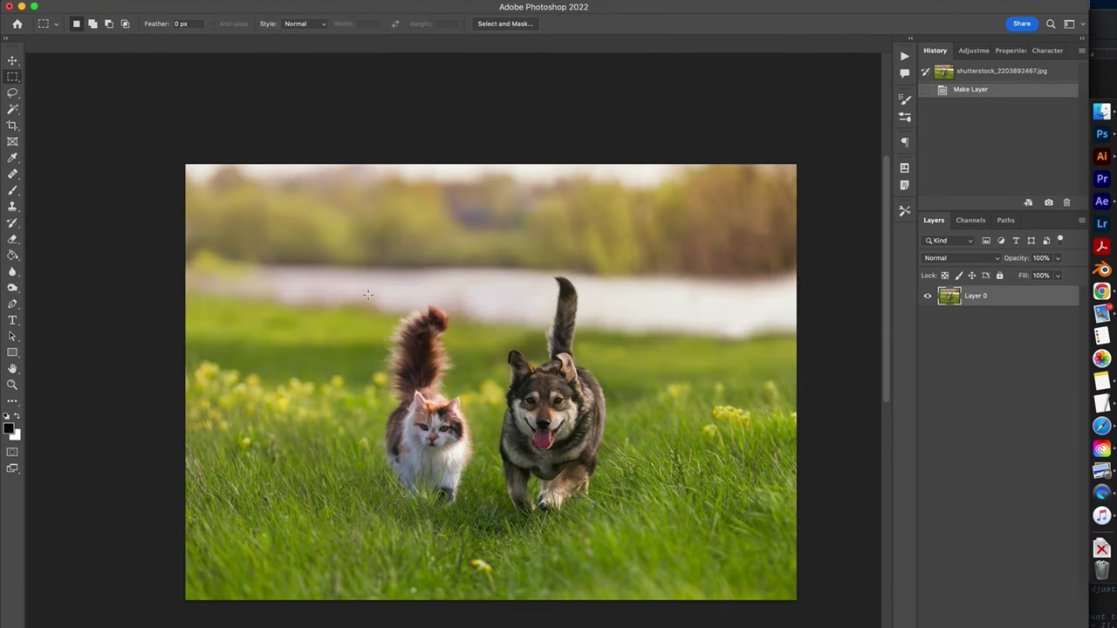
drag(361, 290, 482, 513)
key(m)
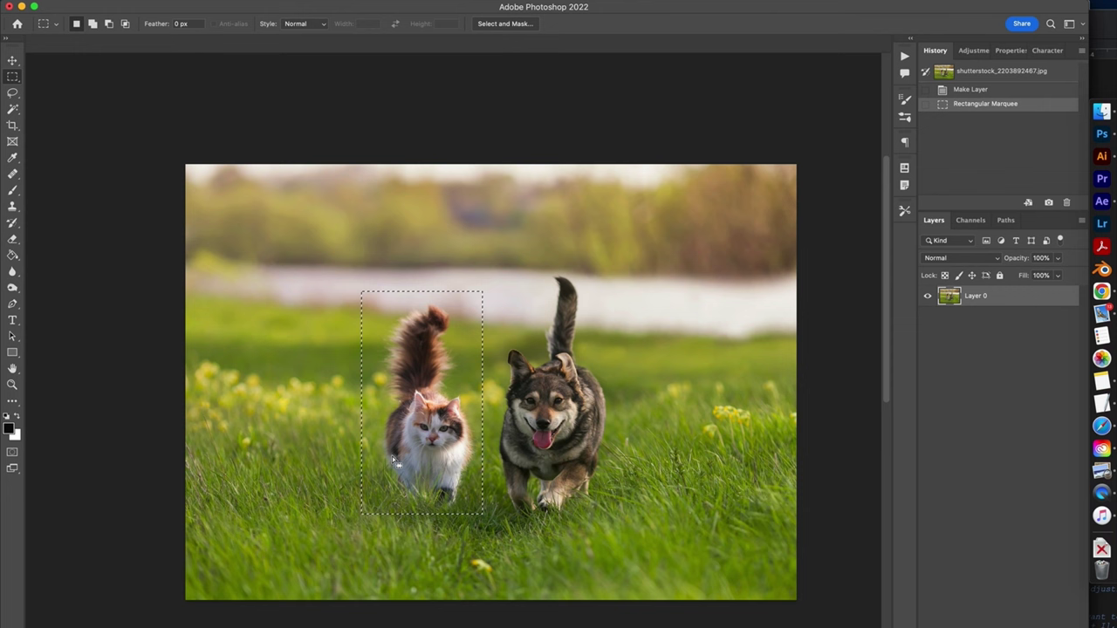
right_click(466, 434)
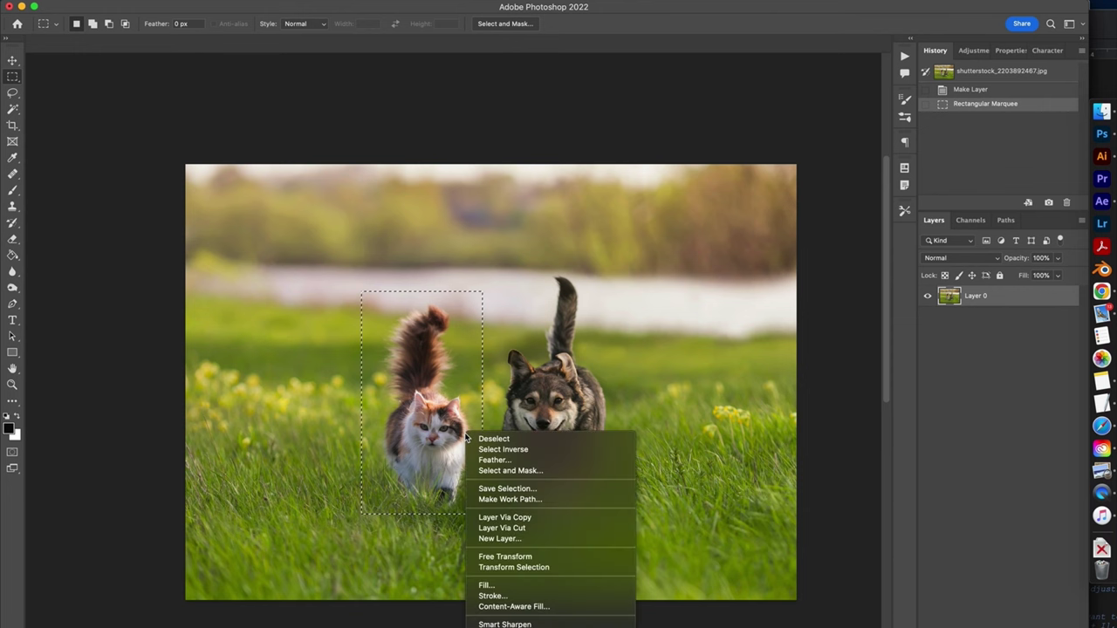
click(512, 588)
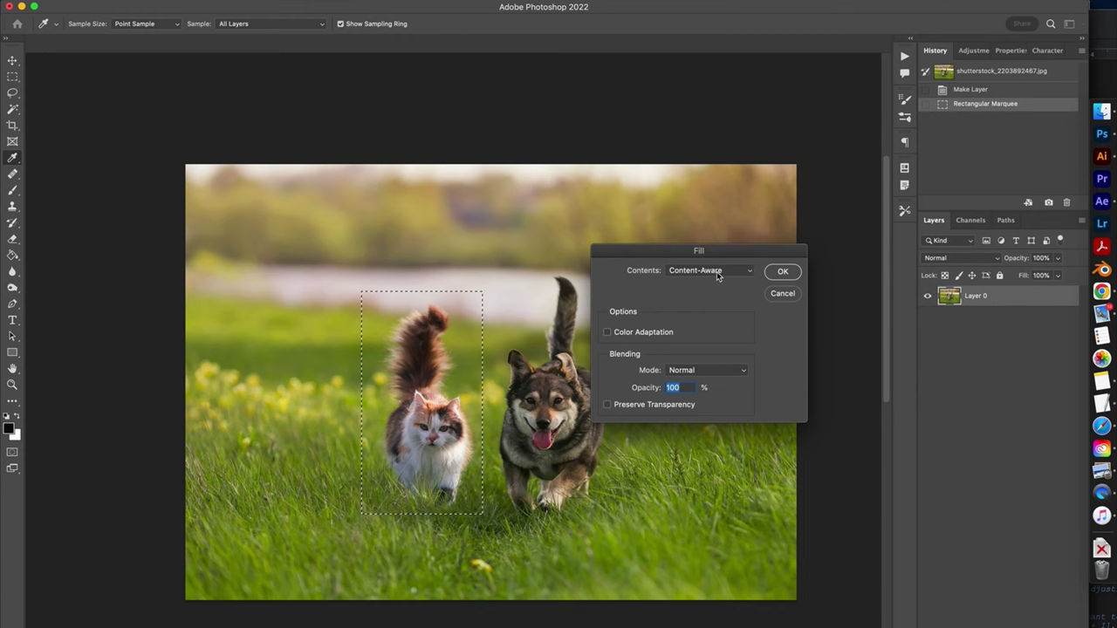
click(774, 276)
key(super+d)
key(super+minus)
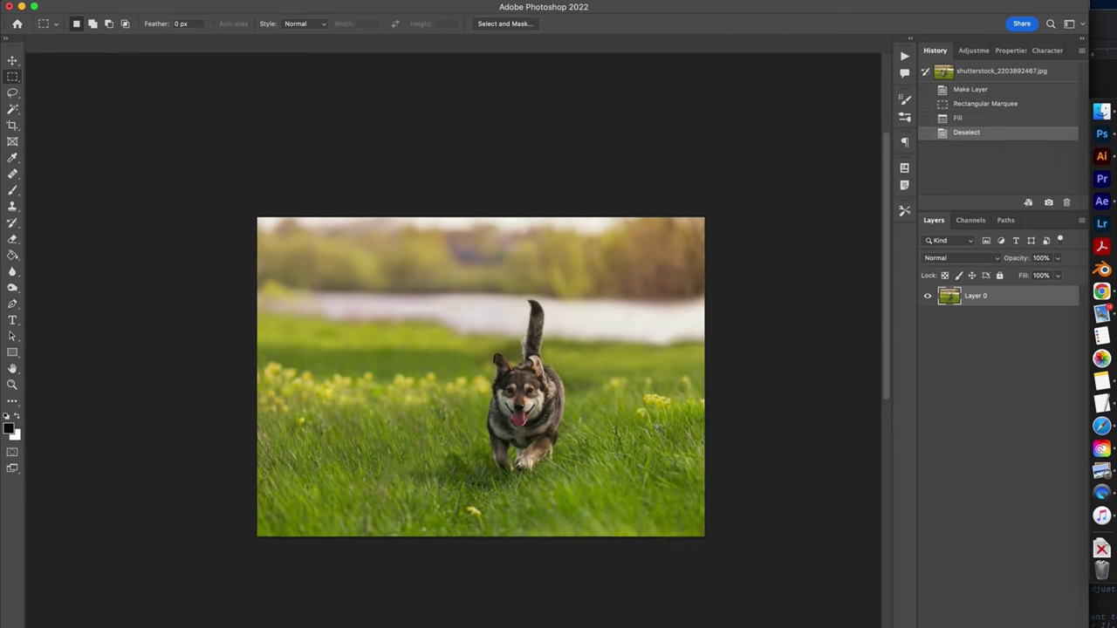